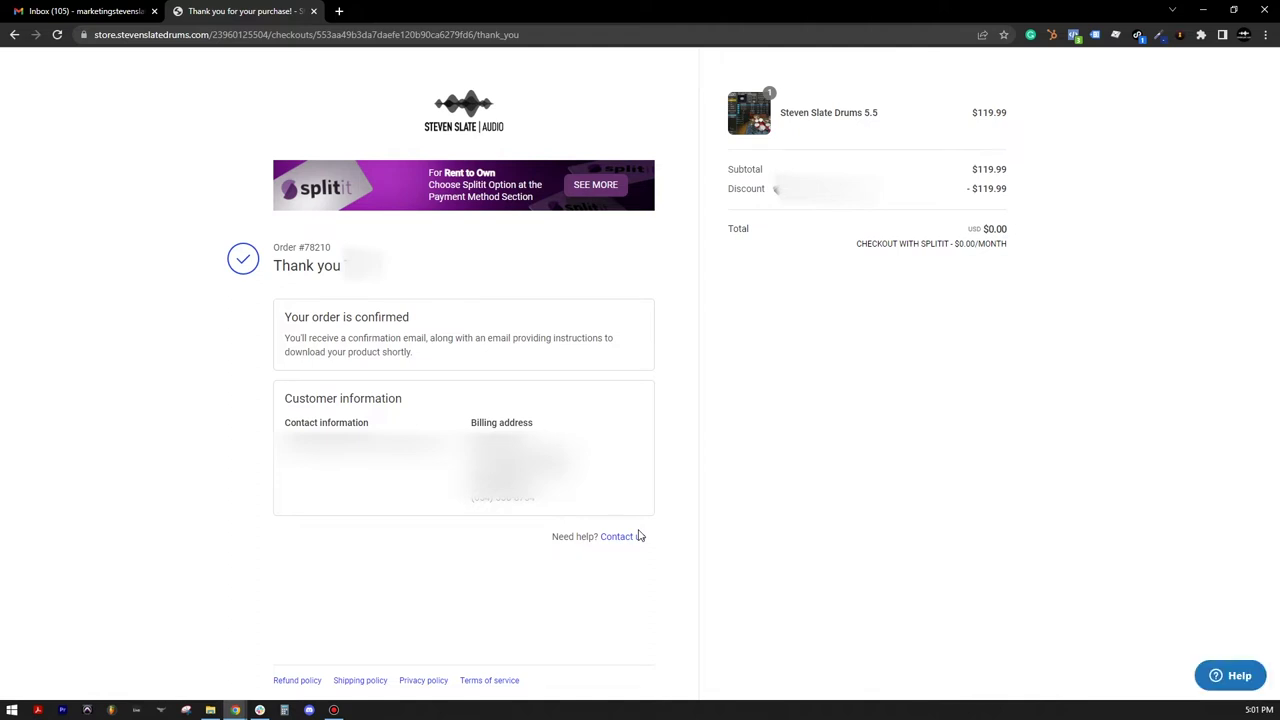
Step: Go to the Gmail inbox to find the 'How To Download Your New Plugins' email
click(86, 11)
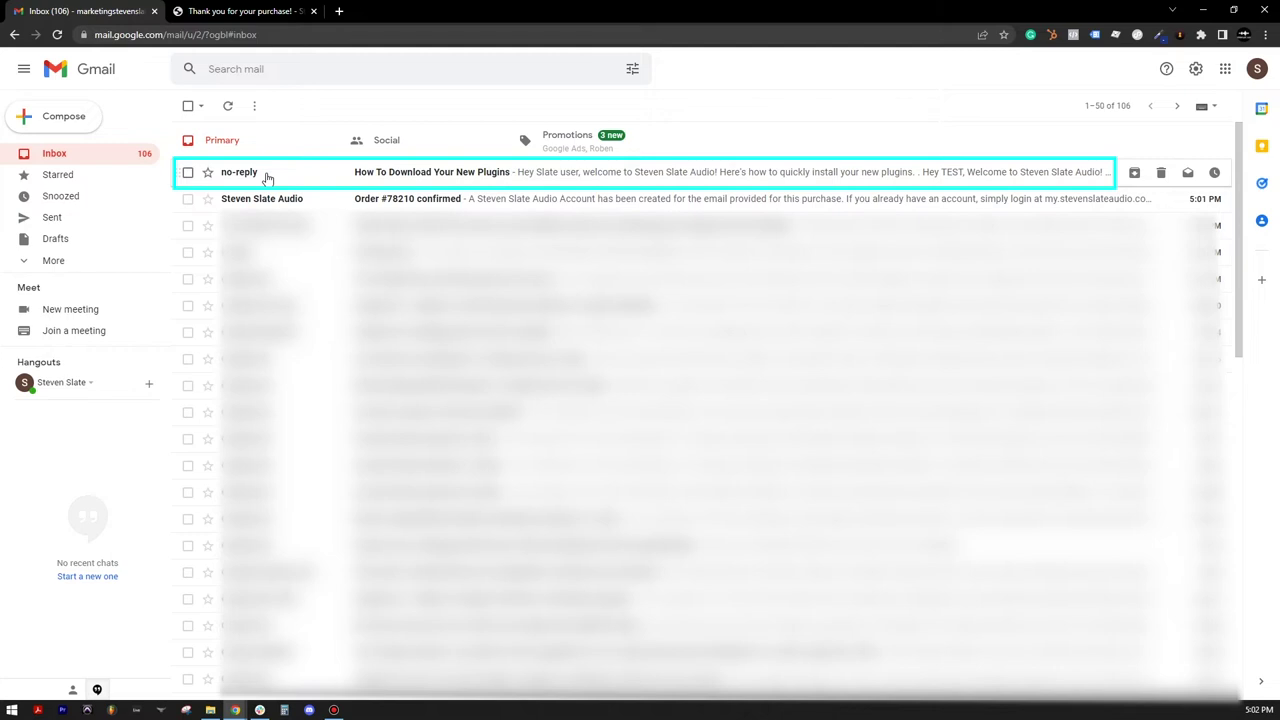
Step: Open the download email, then enter the new account password in Password and Confirm Password
click(267, 177)
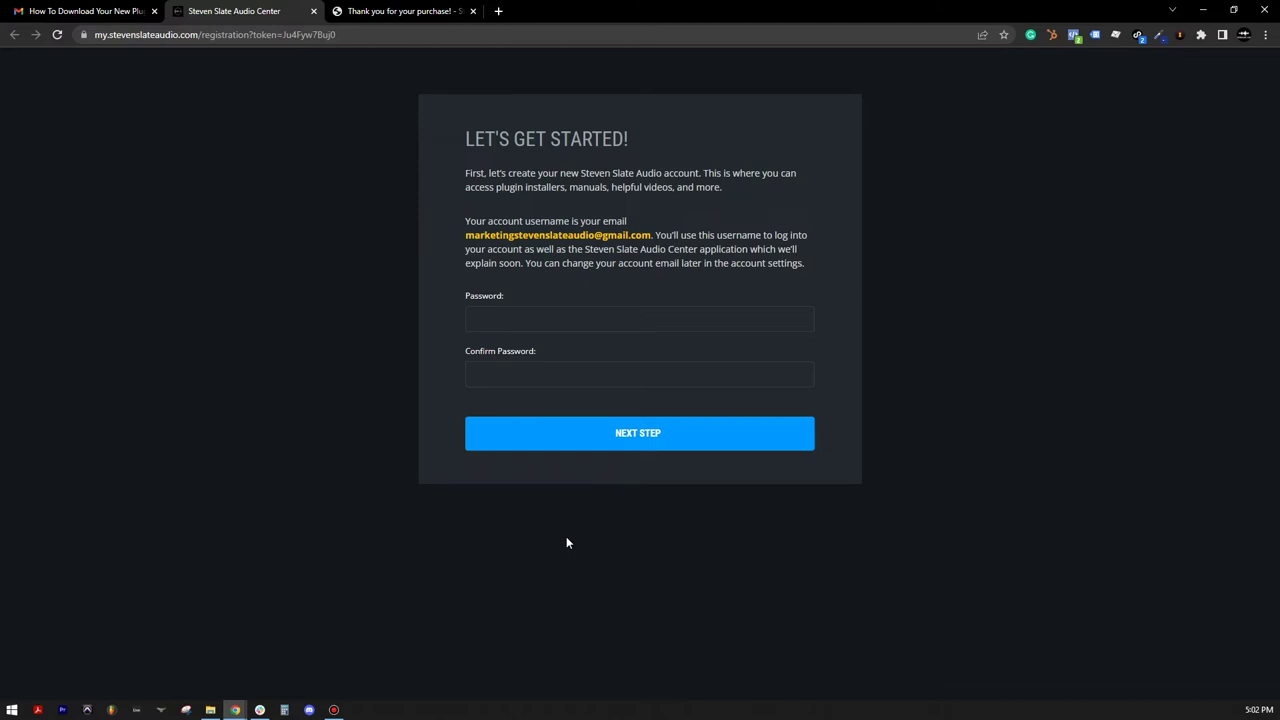
click(522, 320)
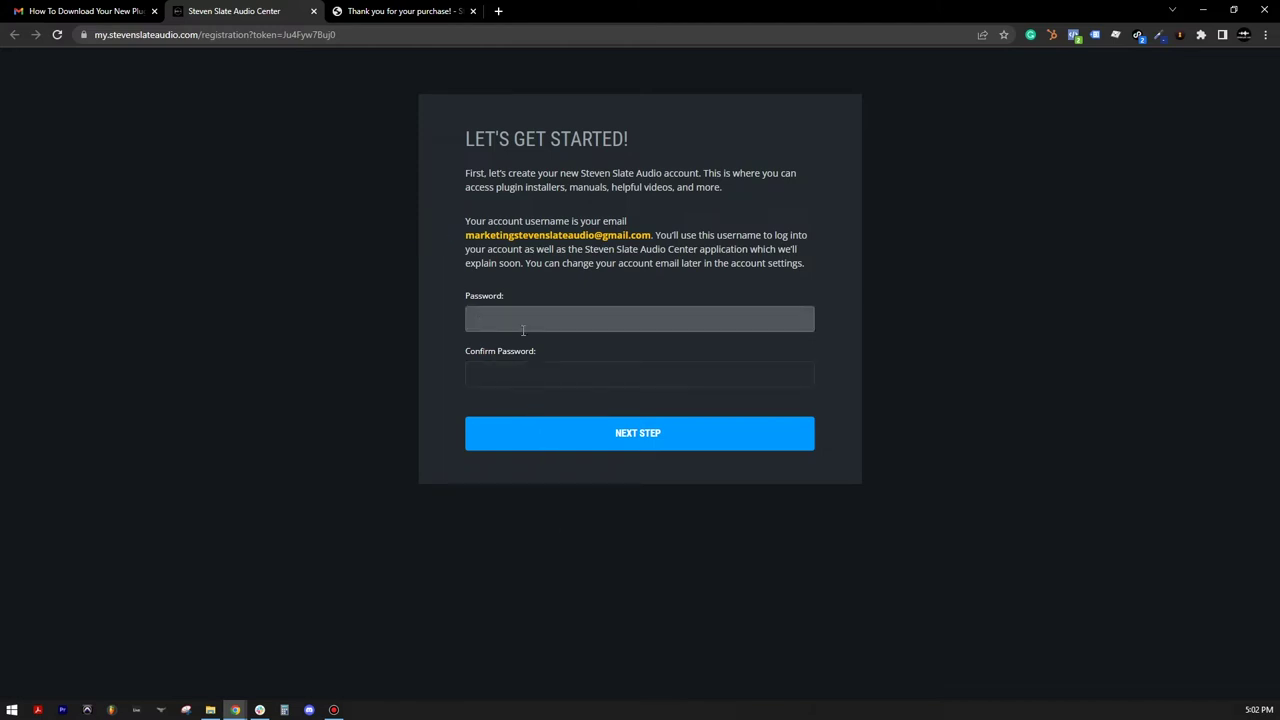
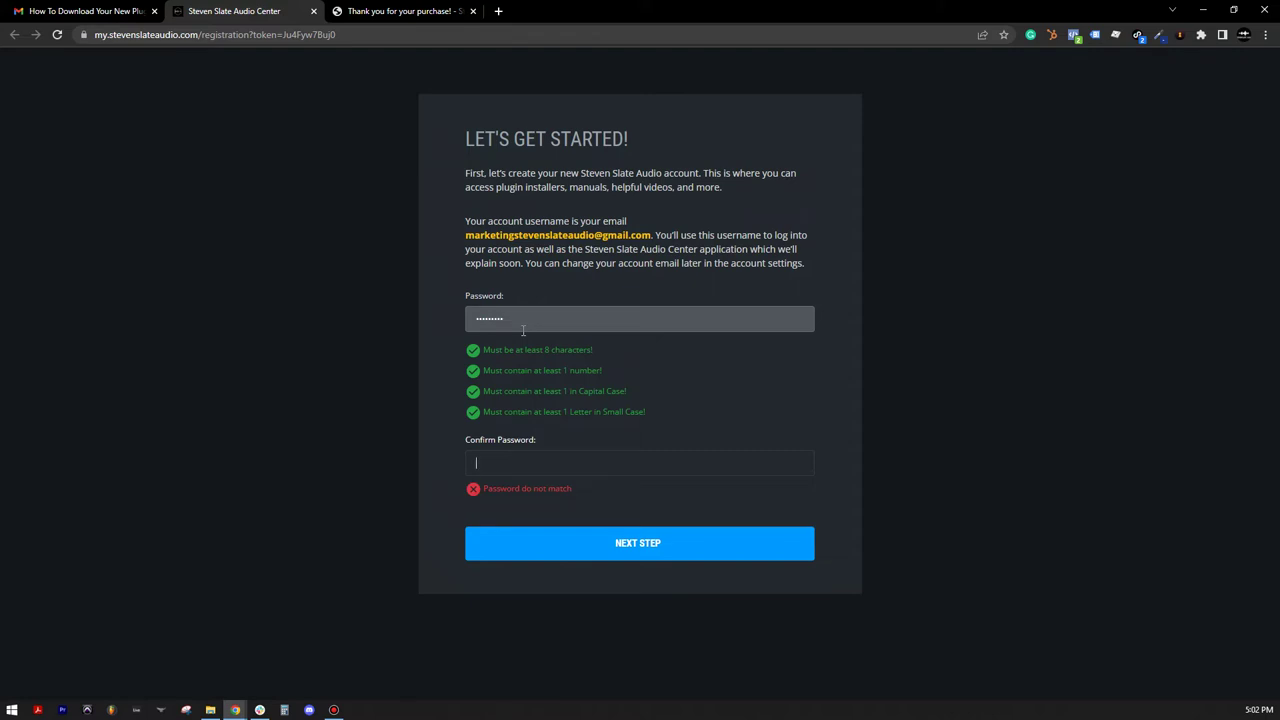
Step: Submit the password with NEXT STEP to reach Activate Your Products
click(546, 528)
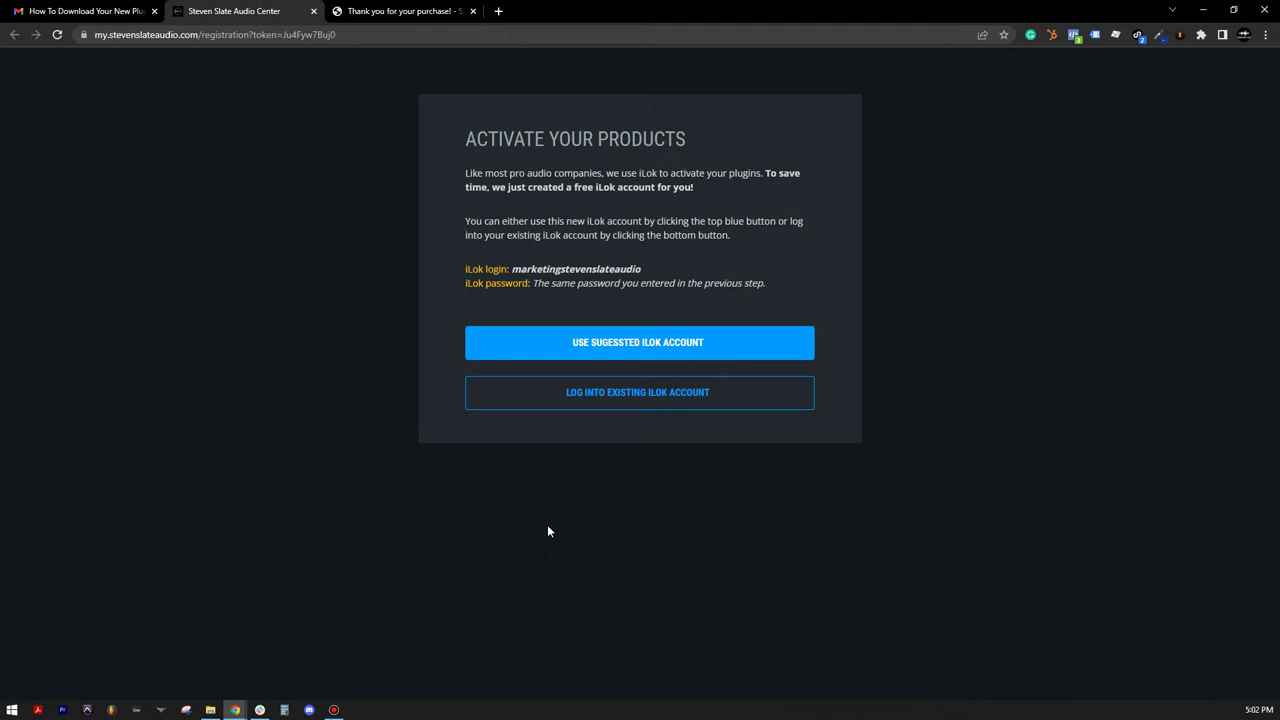
Step: Use the suggested iLok account and launch the downloaded SAC_Win_2.3.6 installer
click(539, 354)
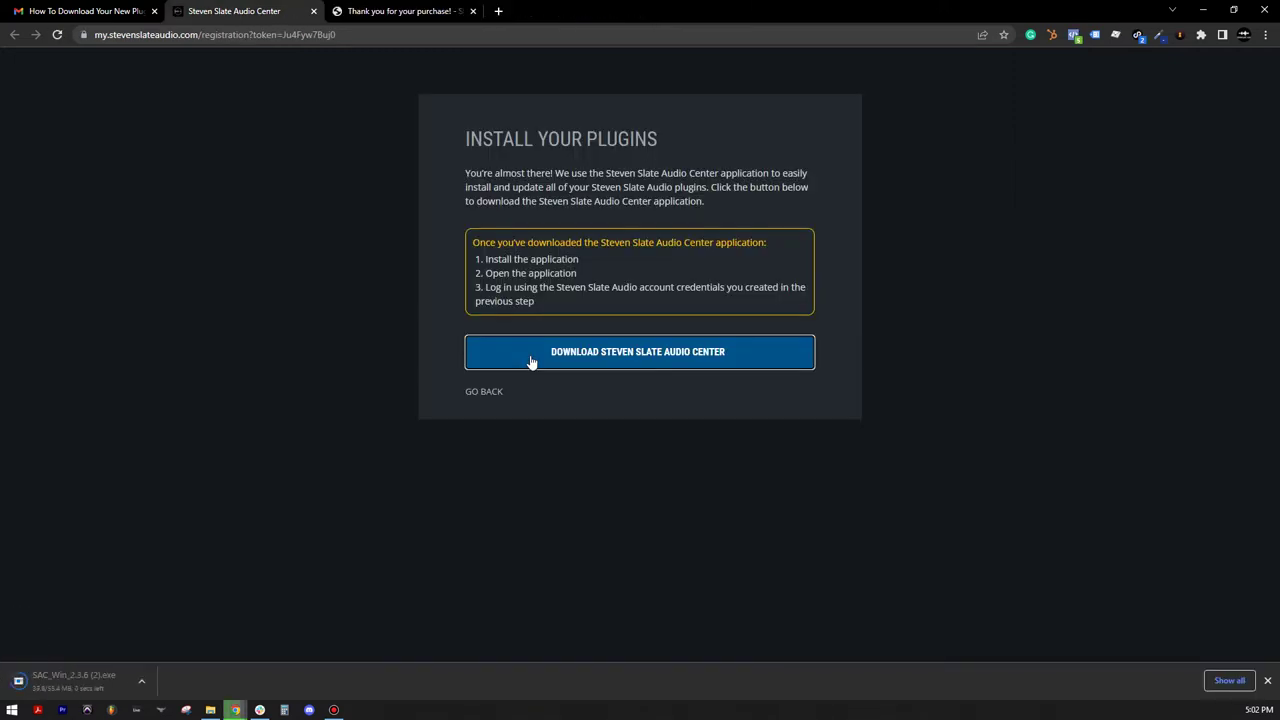
click(117, 690)
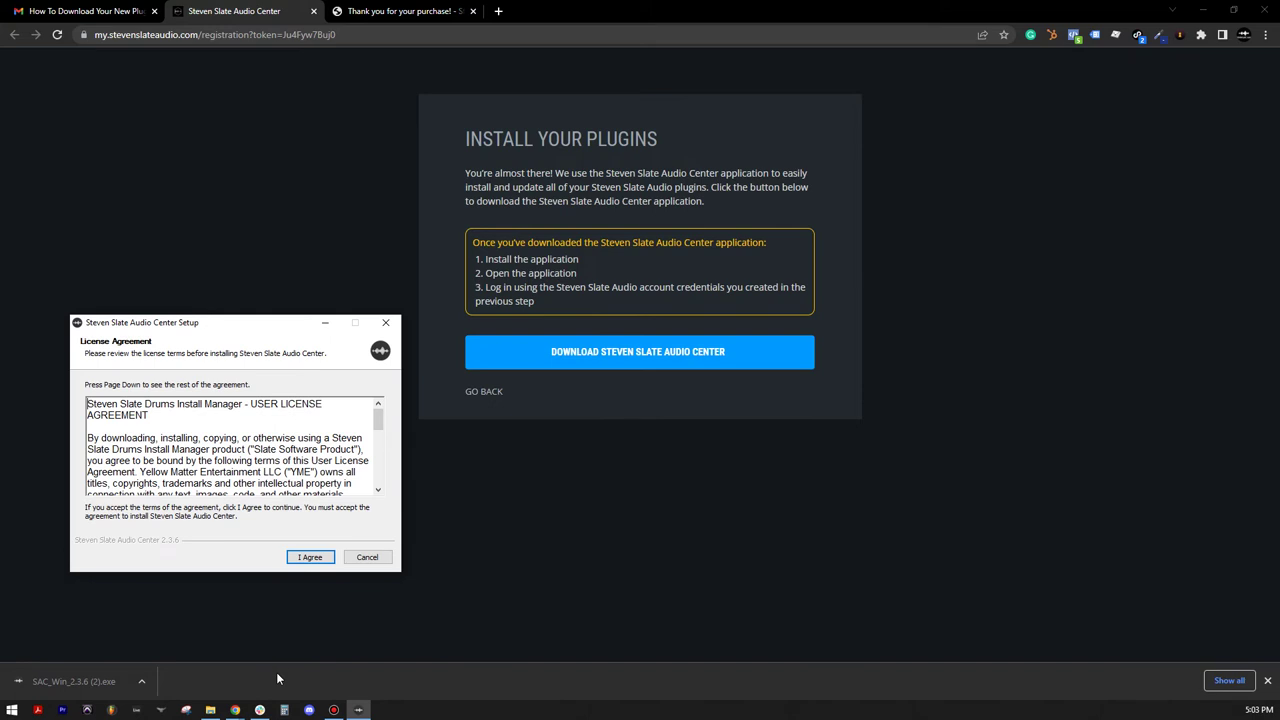
Step: Accept the licence and install Audio Center 'Only for me'
click(310, 557)
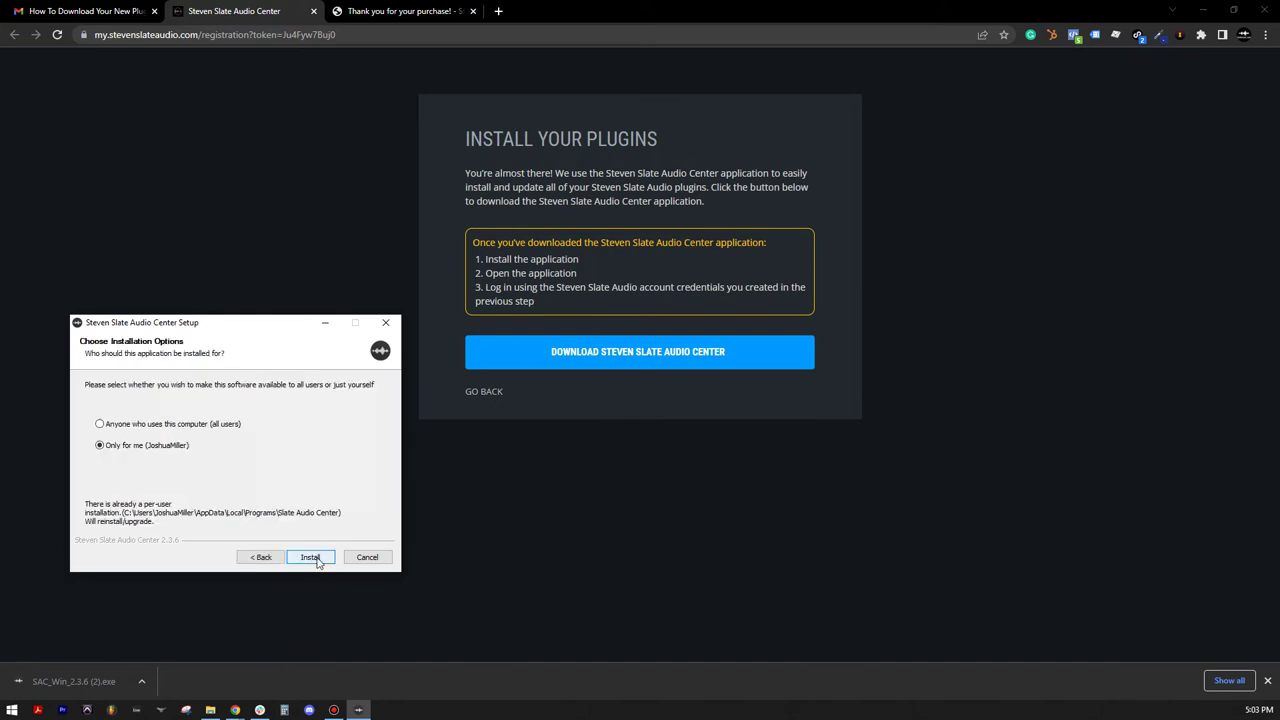
click(310, 557)
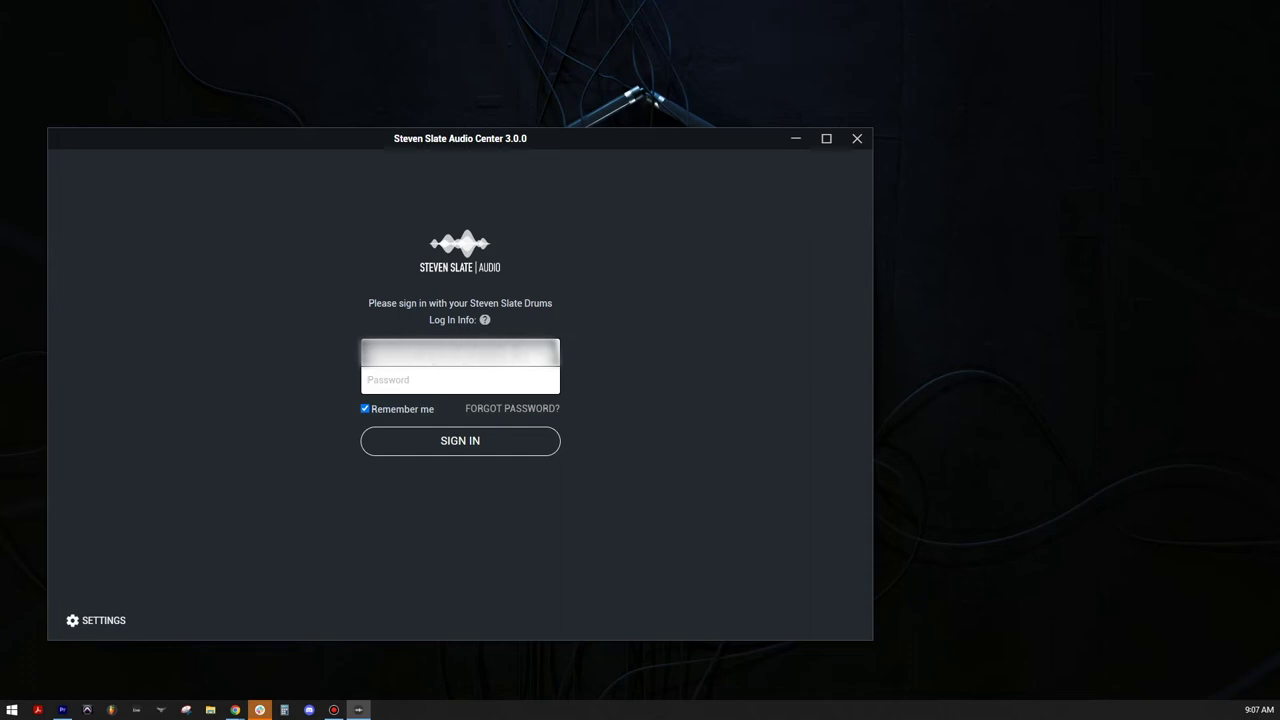
Step: Sign in to Steven Slate Audio Center with the account password
key(Tab)
text(•••••••••)
click(421, 453)
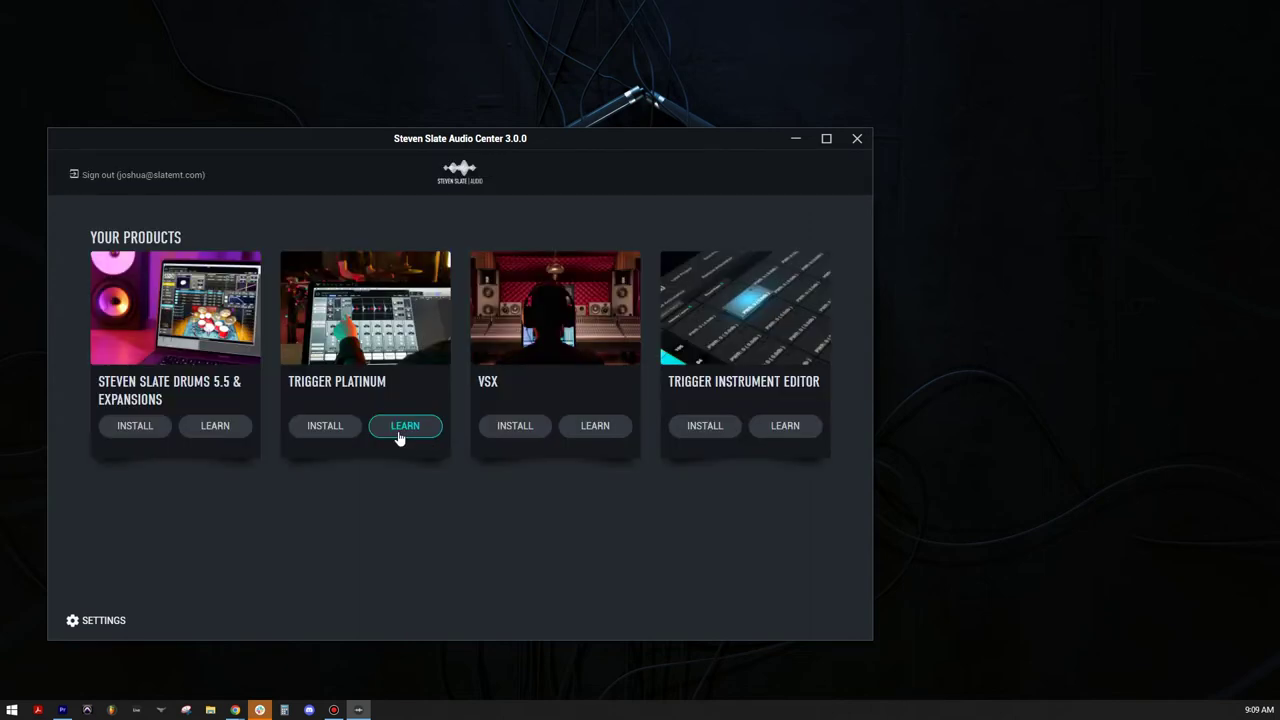
Step: Start installing Steven Slate Drums 5.5.4, acknowledge the close-DAW warning and accept the licence
click(135, 426)
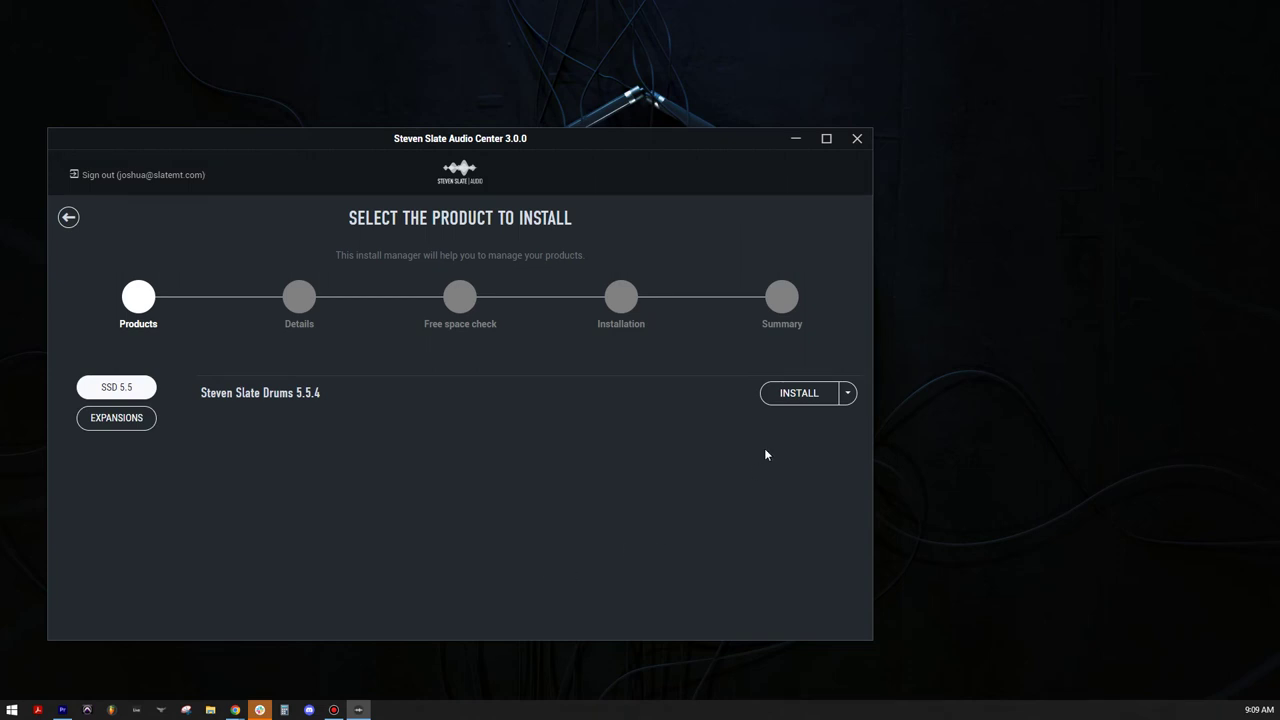
click(790, 398)
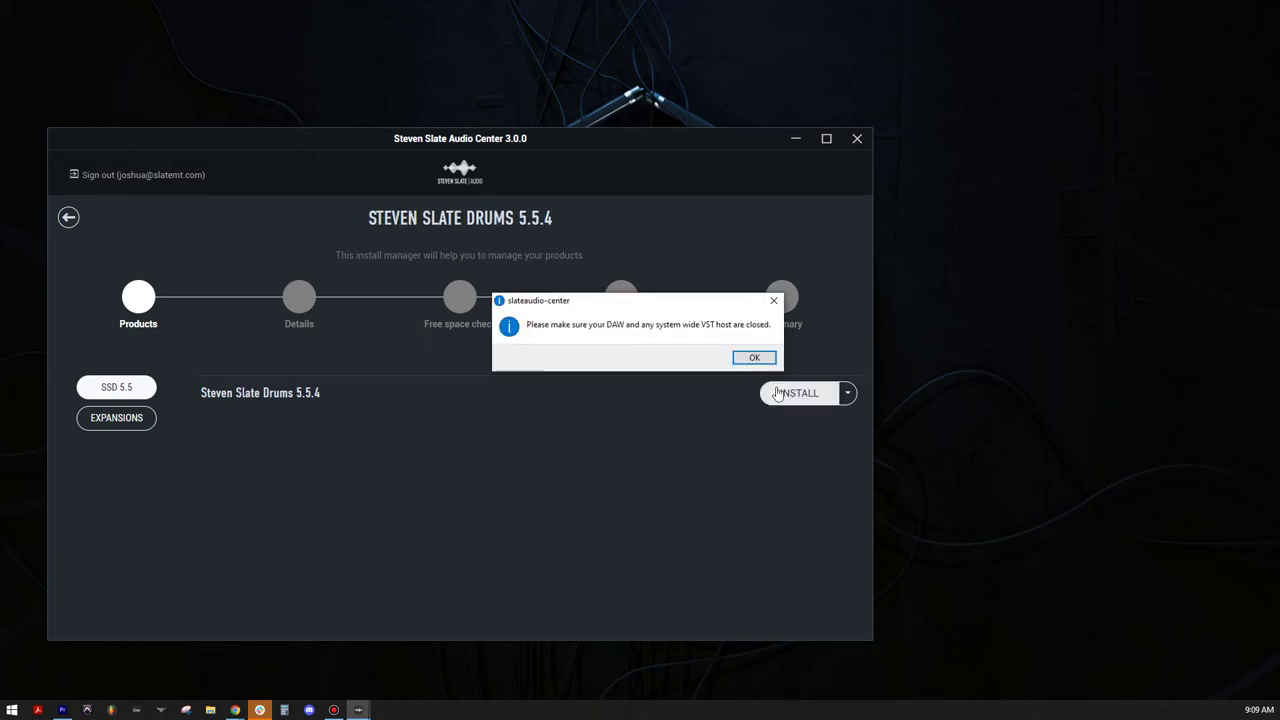
click(754, 357)
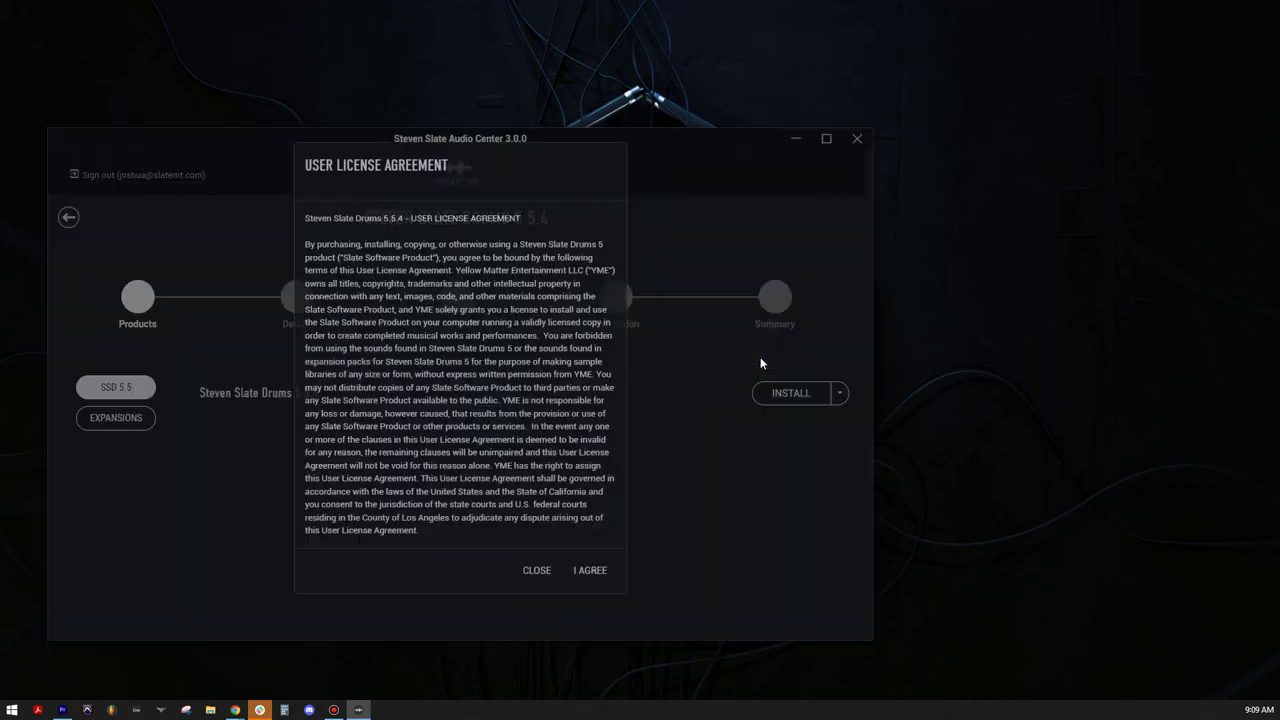
click(600, 574)
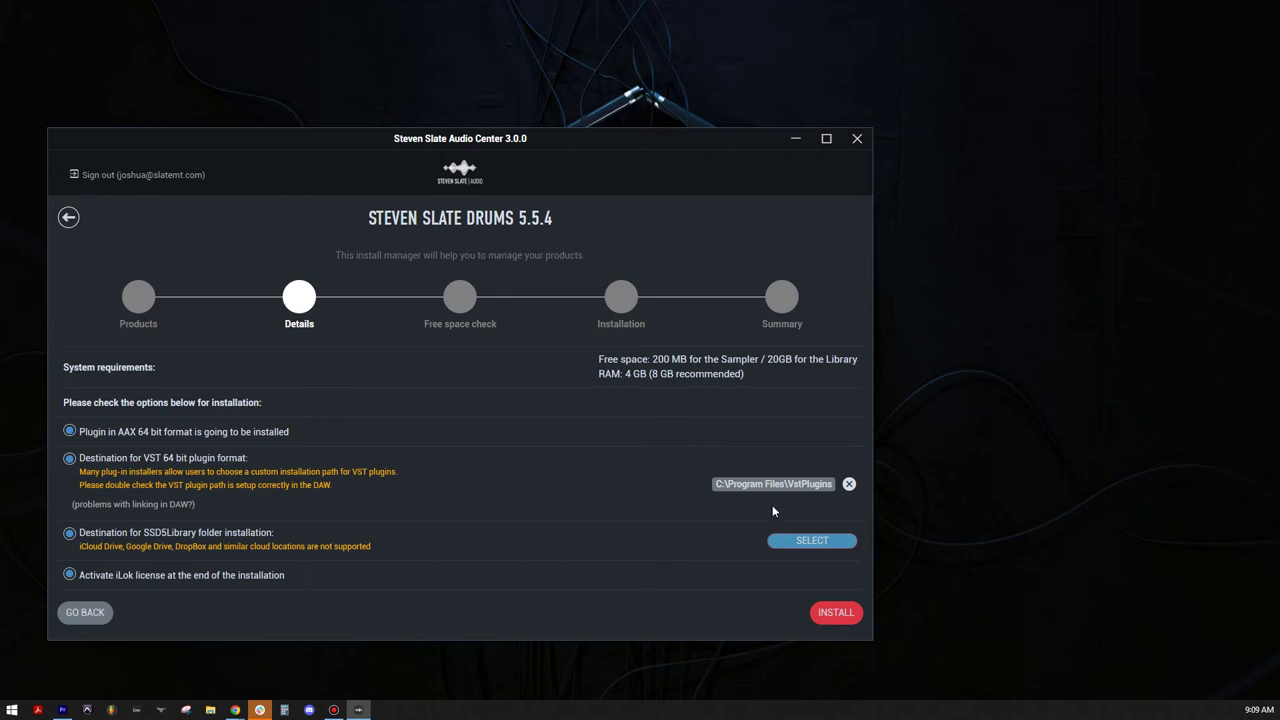
Step: Set VST destination to C:\Program Files\VstPlugins and library to its SSD5Library subfolder
click(850, 485)
click(832, 483)
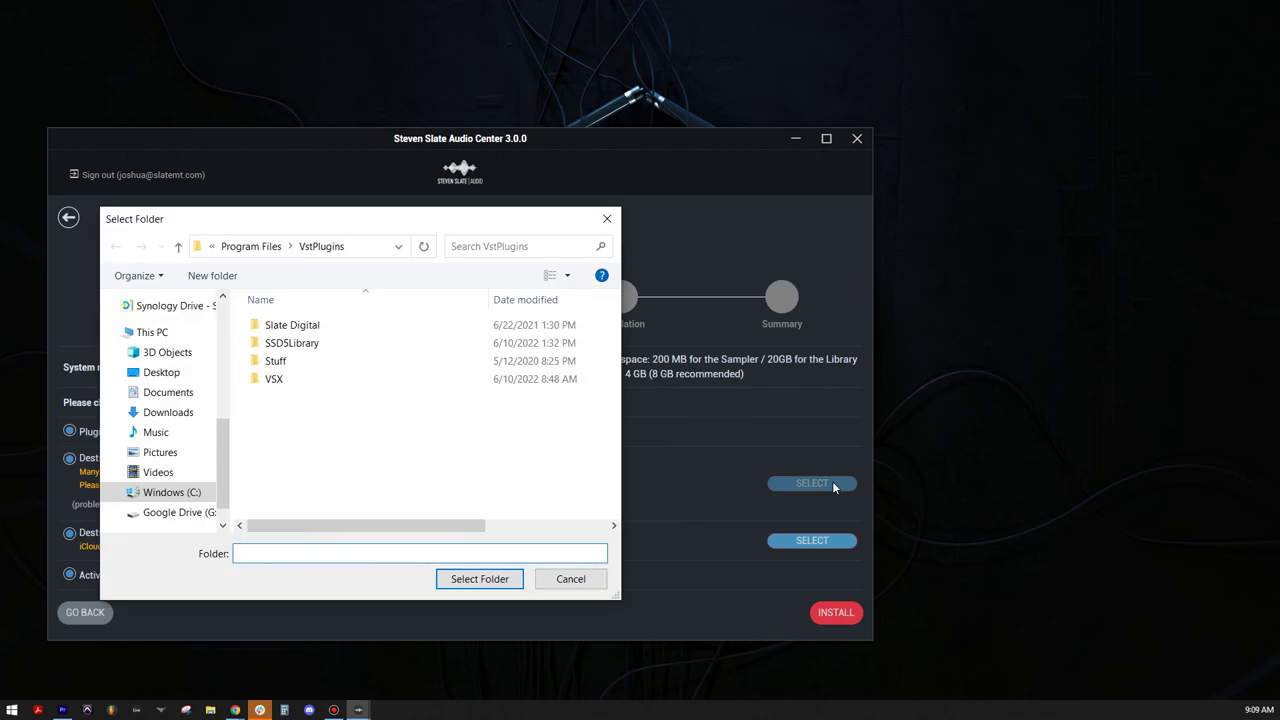
click(479, 579)
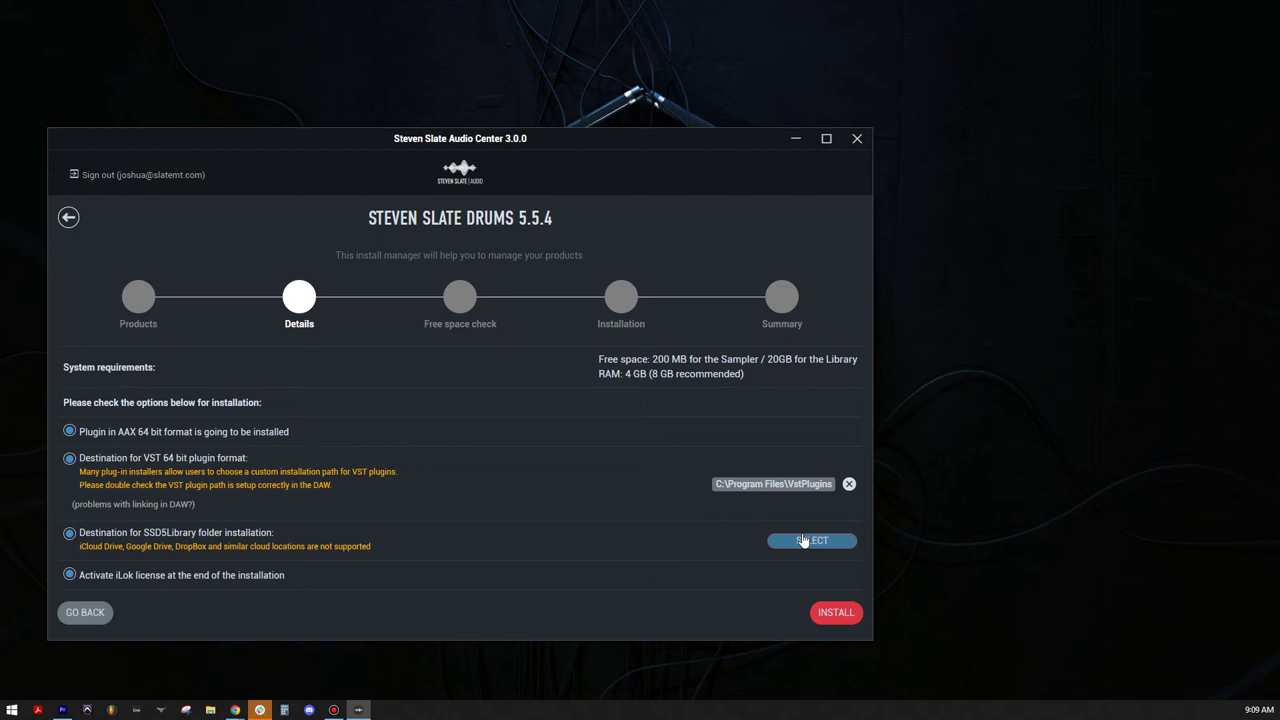
click(803, 540)
click(338, 360)
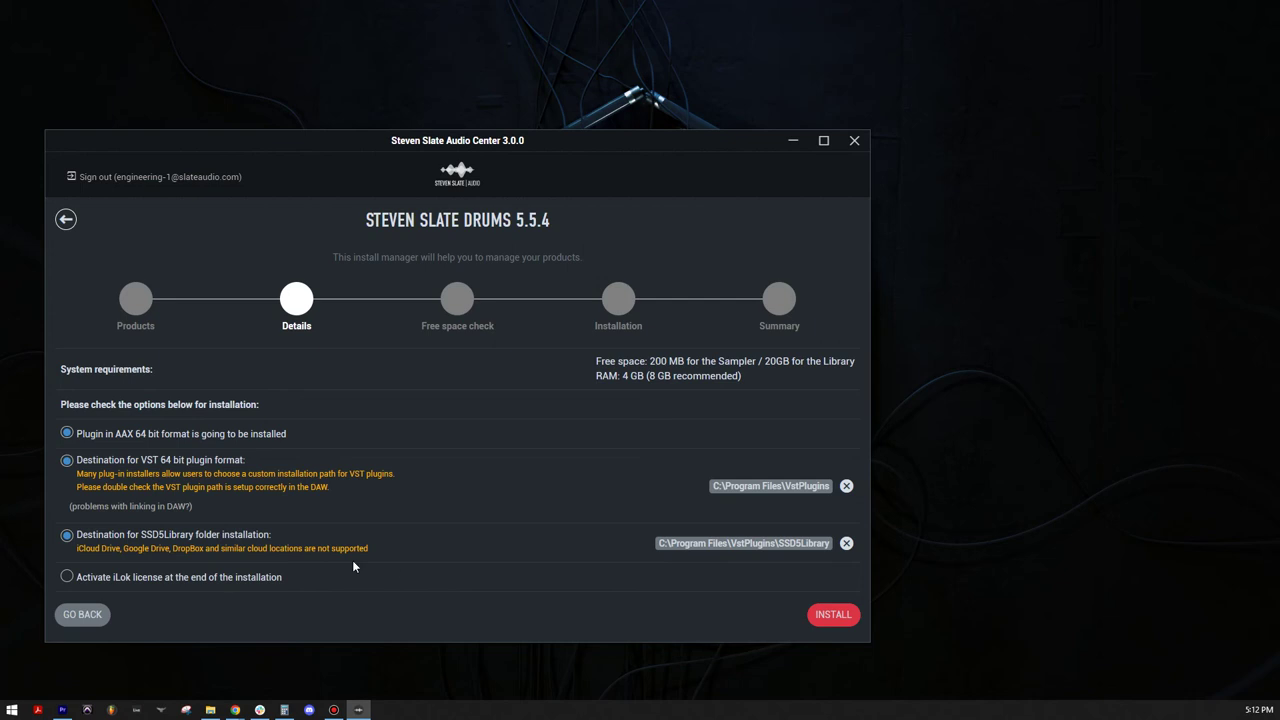
Step: Enable iLok licence activation and authorize the iLok account with its password
click(73, 576)
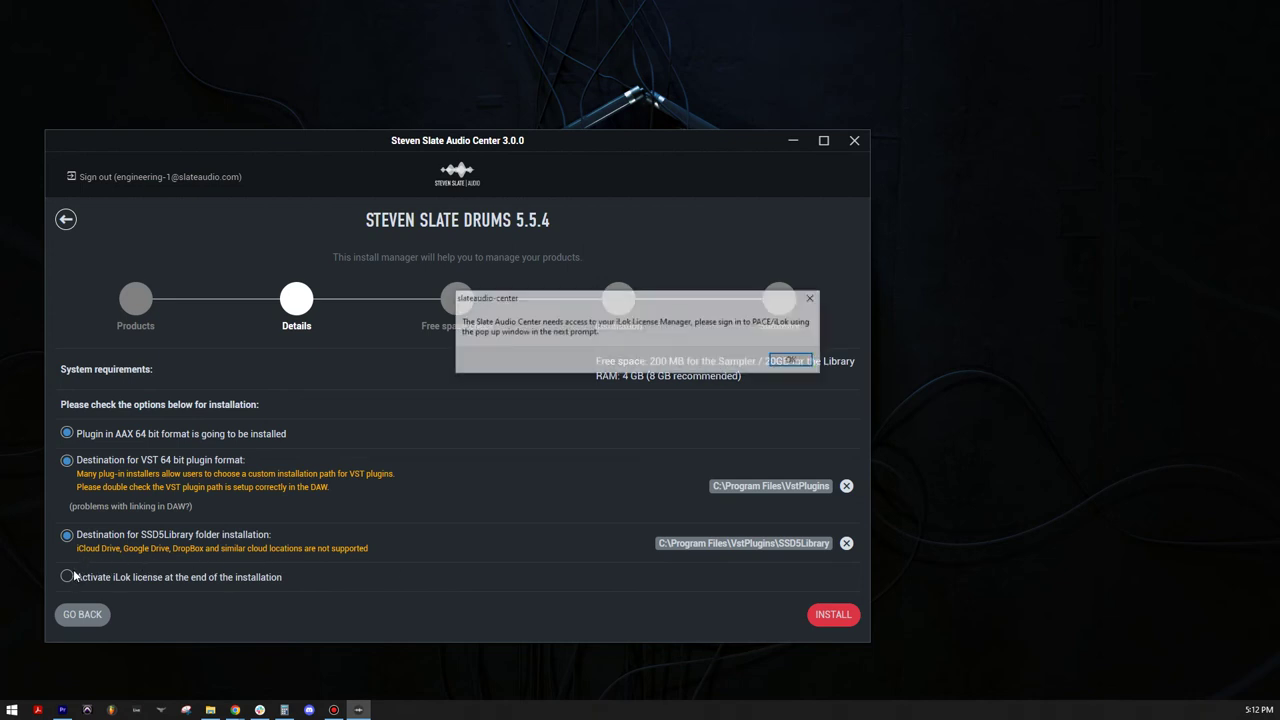
click(792, 361)
click(367, 537)
text(•••)
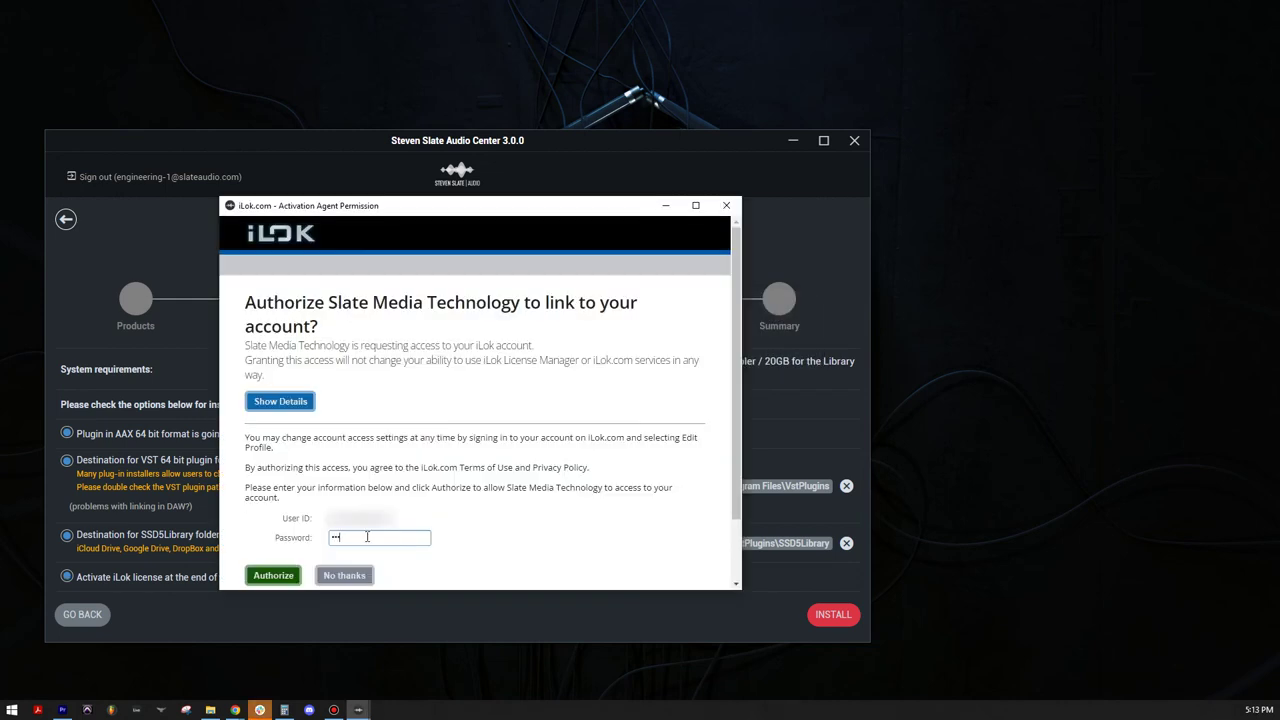
text(•••••)
click(296, 576)
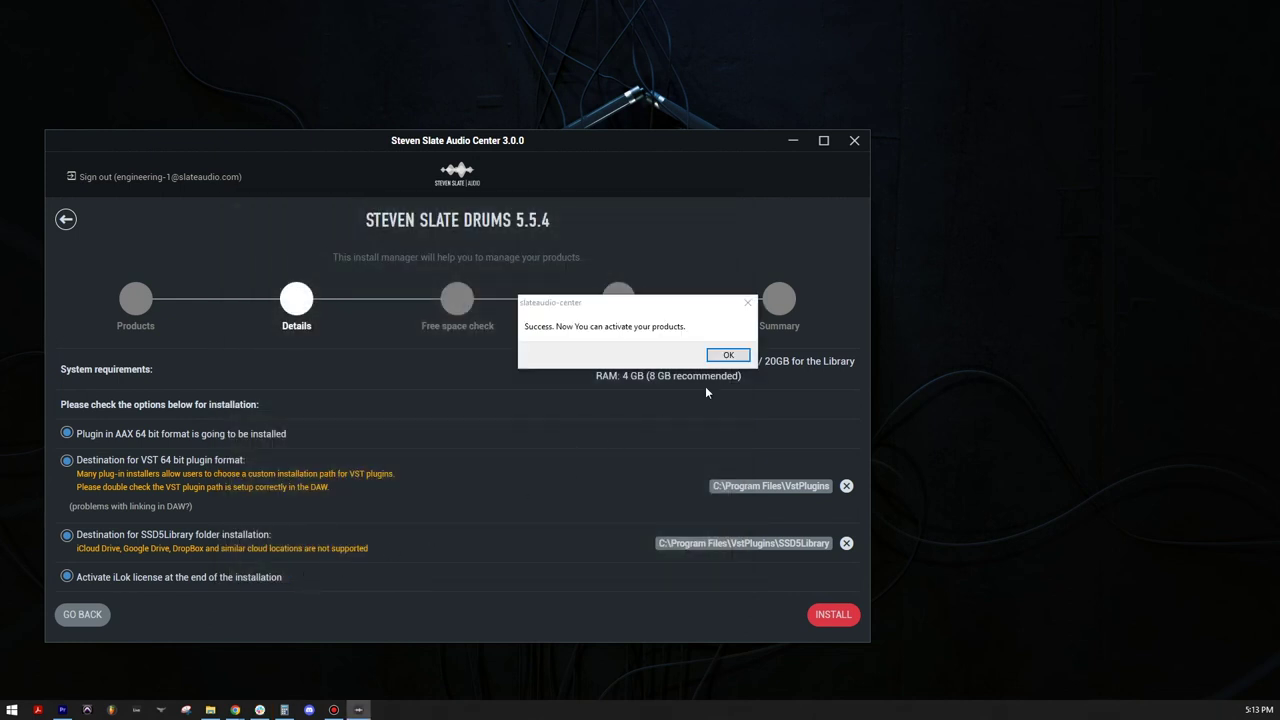
click(729, 354)
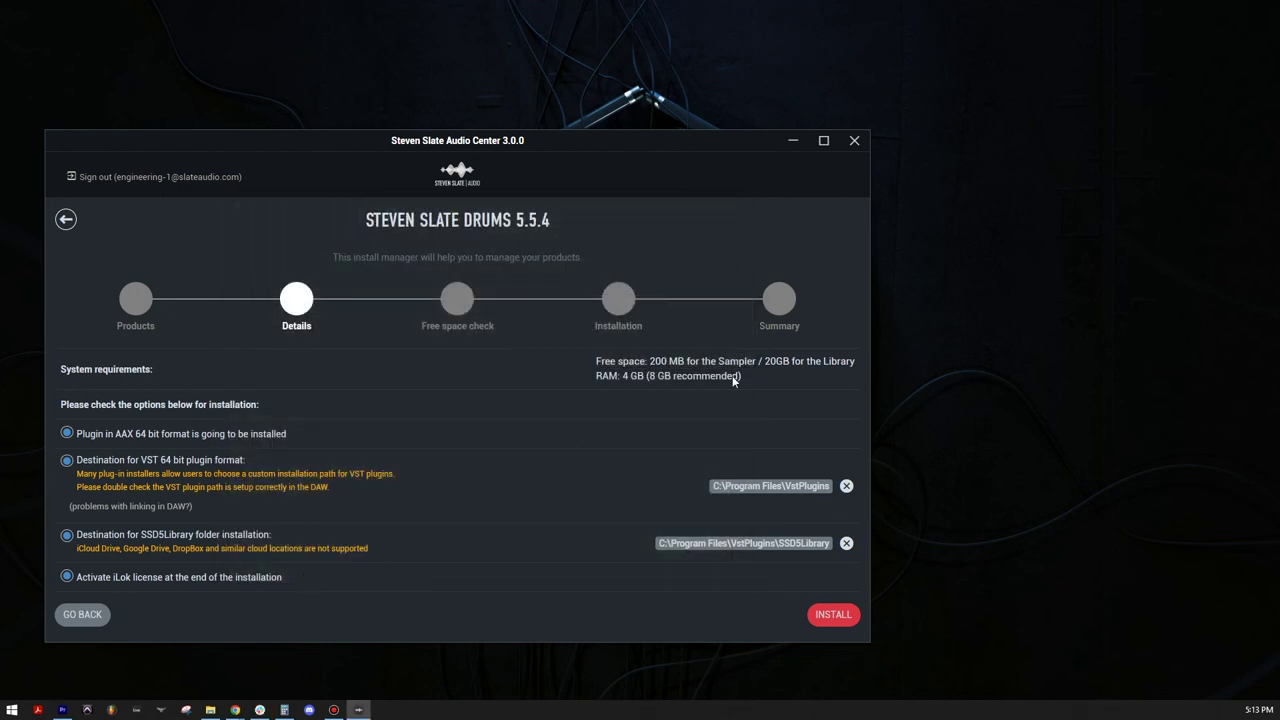
Step: Install Steven Slate Drums 5.5.4 and activate its licence on My Computer
click(820, 615)
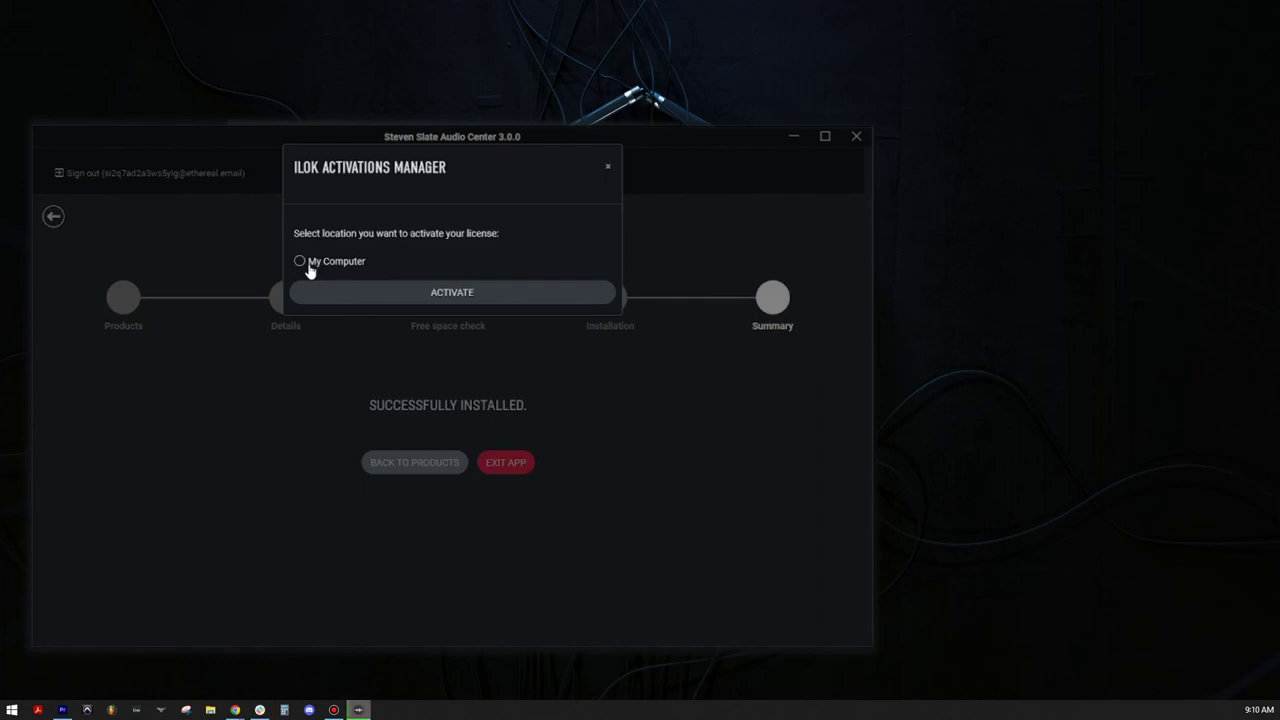
click(308, 264)
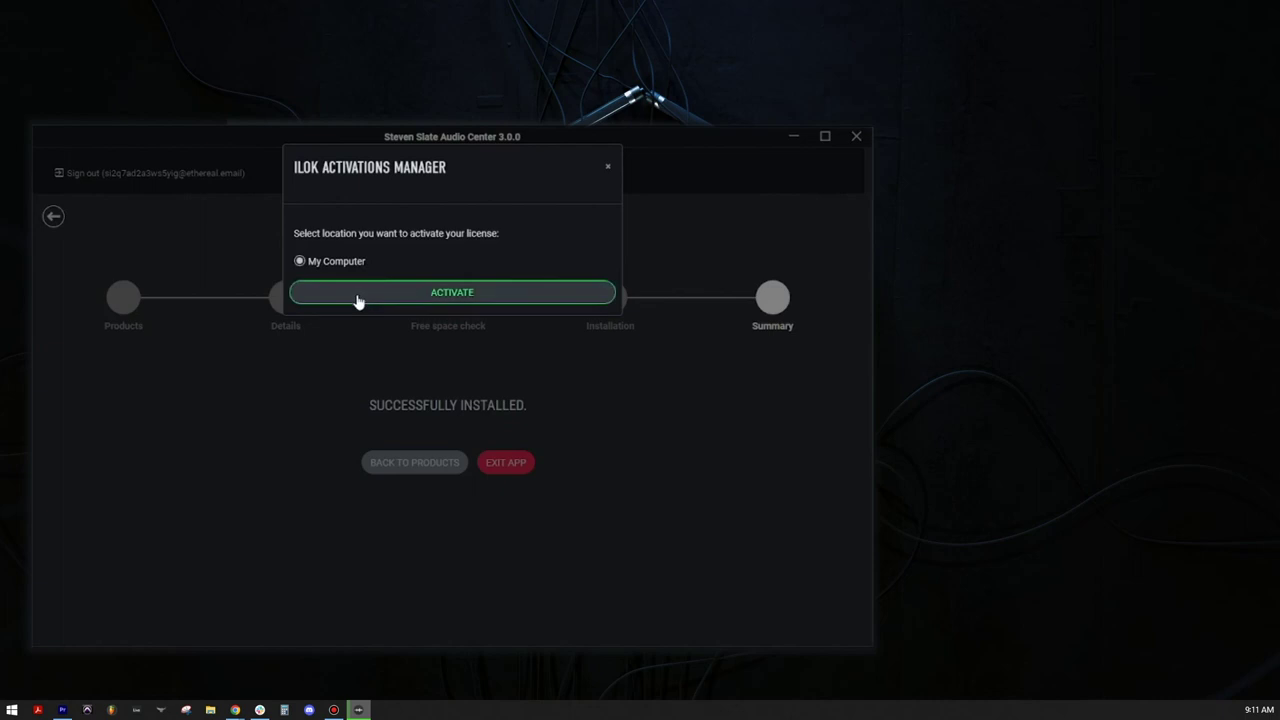
click(357, 298)
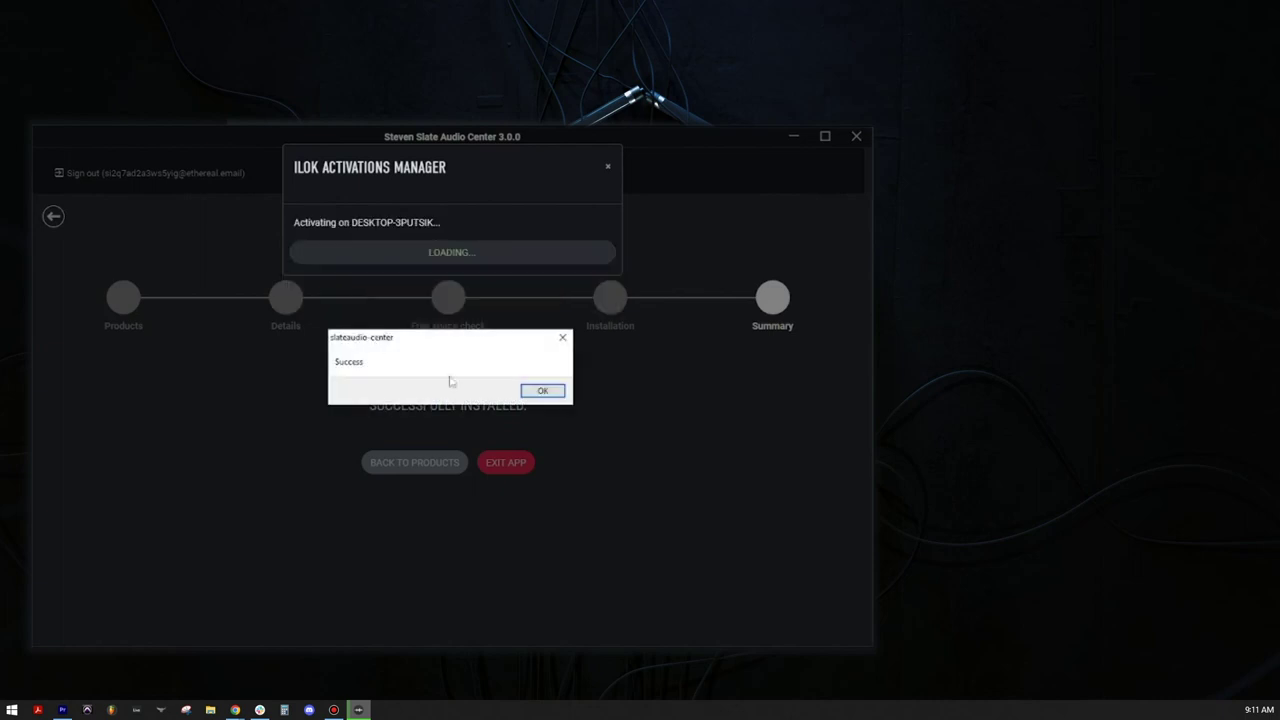
click(536, 390)
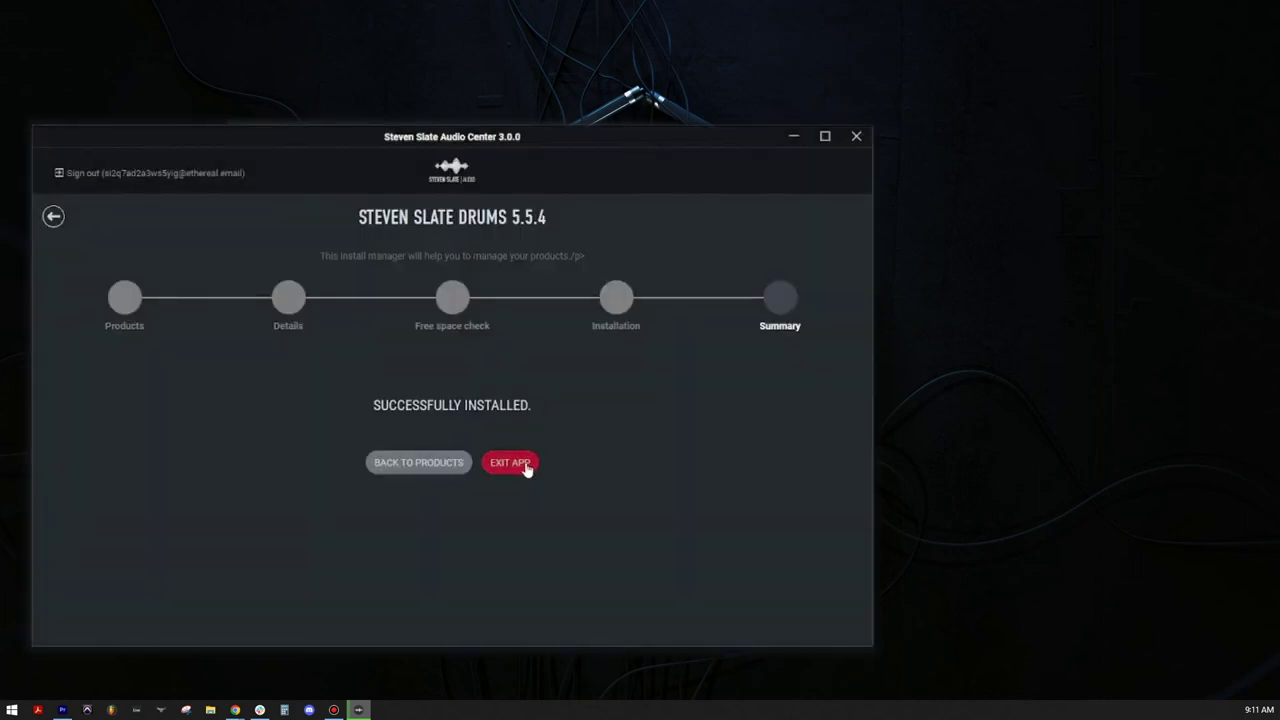
Step: Load SSDSampler5 from Plug-Ins > VST3 > Steven Slate onto the MIDI track
click(117, 178)
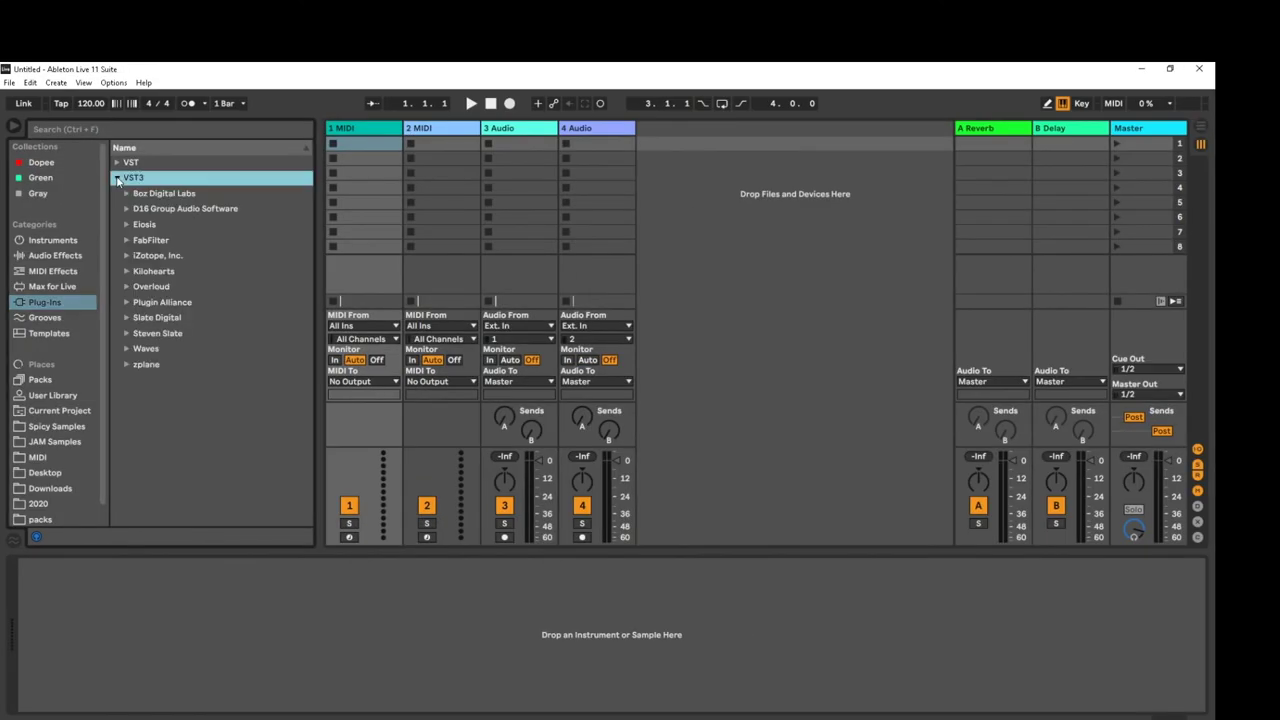
click(123, 333)
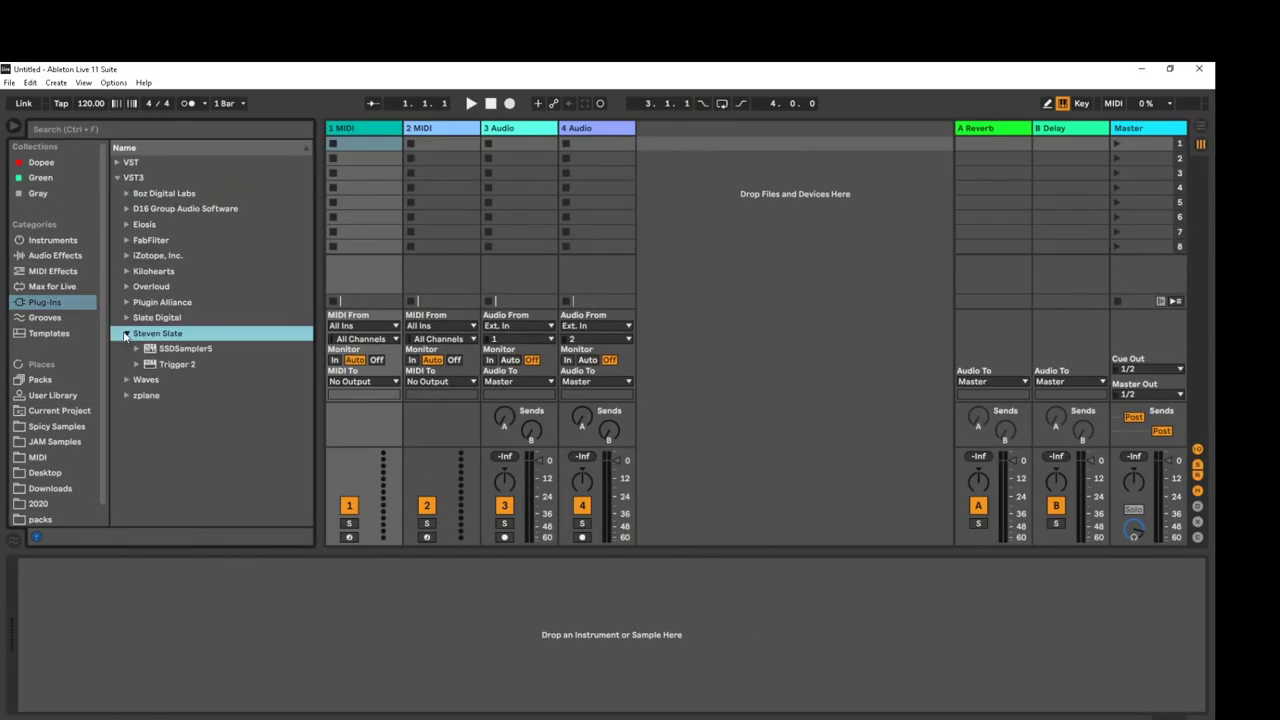
click(178, 348)
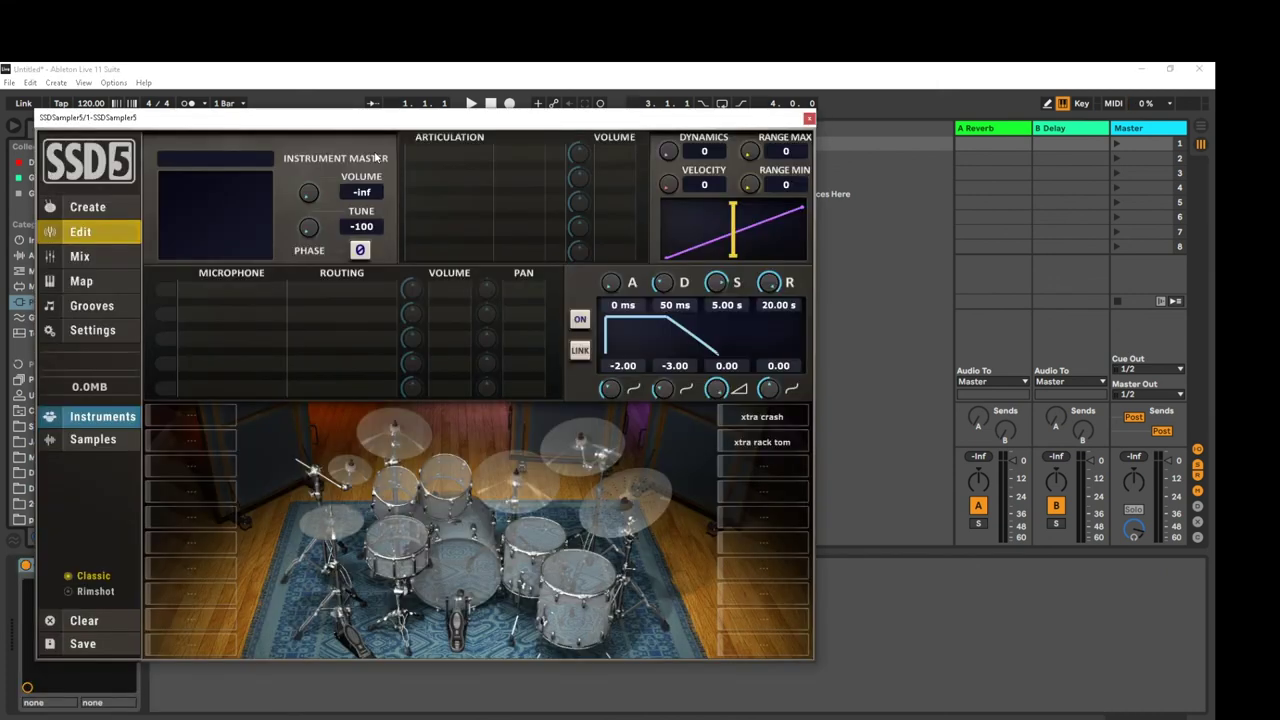
Step: Load the Fatty Boombatty kit preset from the SSD 5.5 Designer library via Create
click(108, 213)
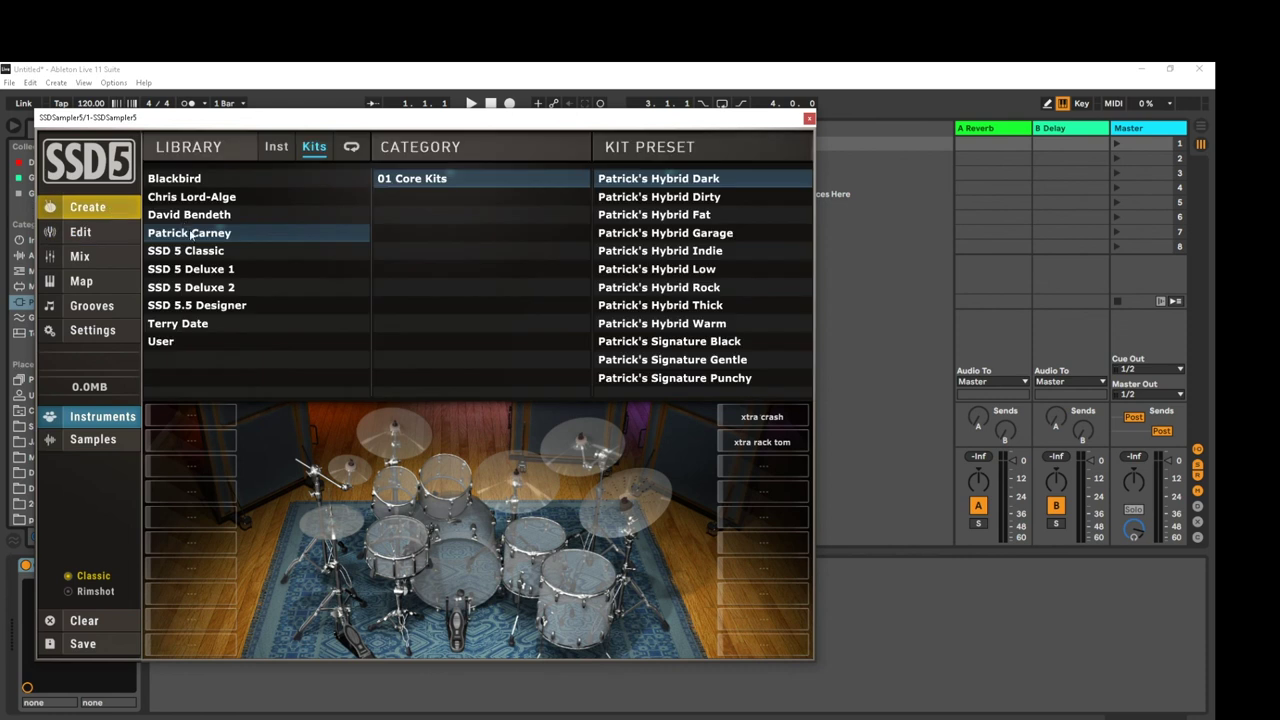
click(205, 305)
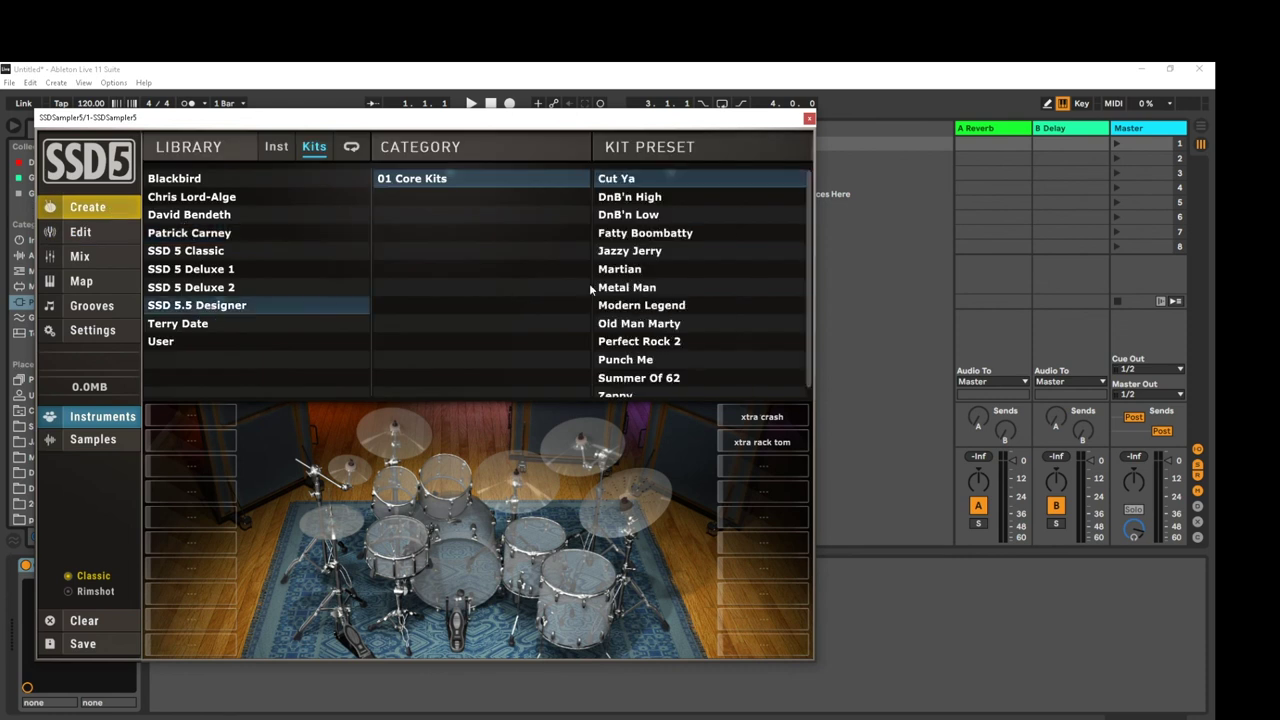
double_click(650, 233)
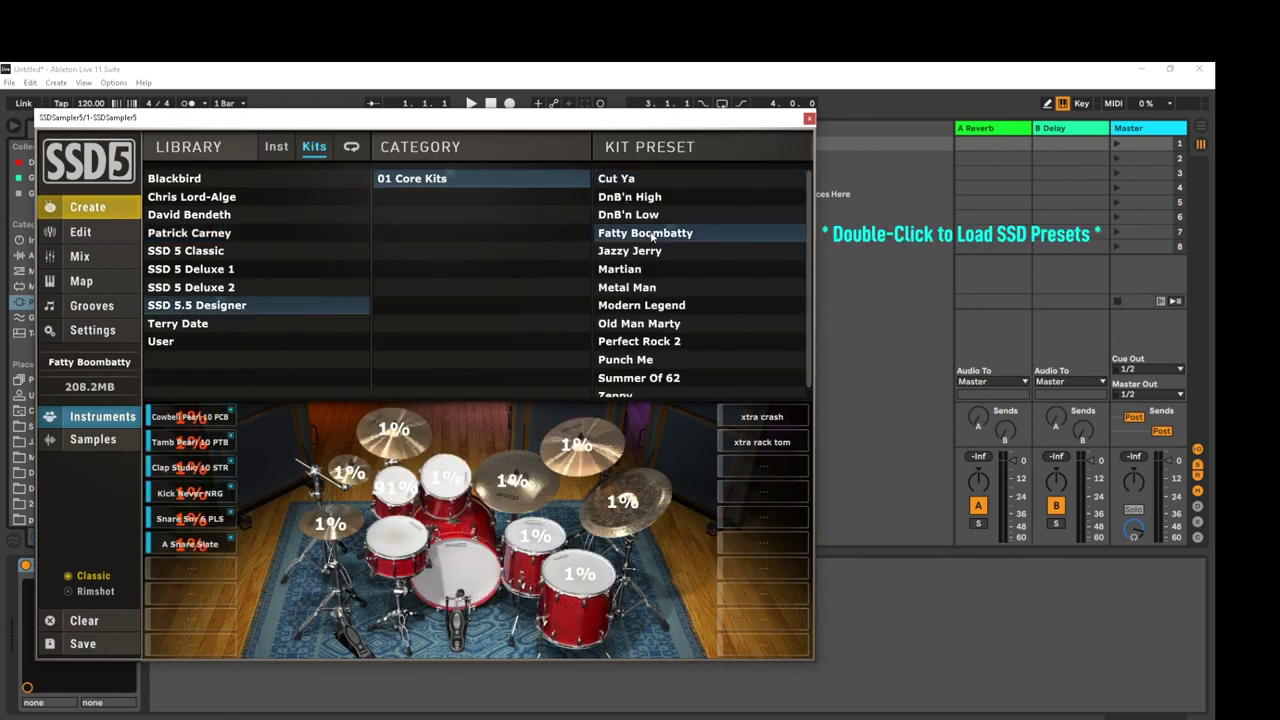